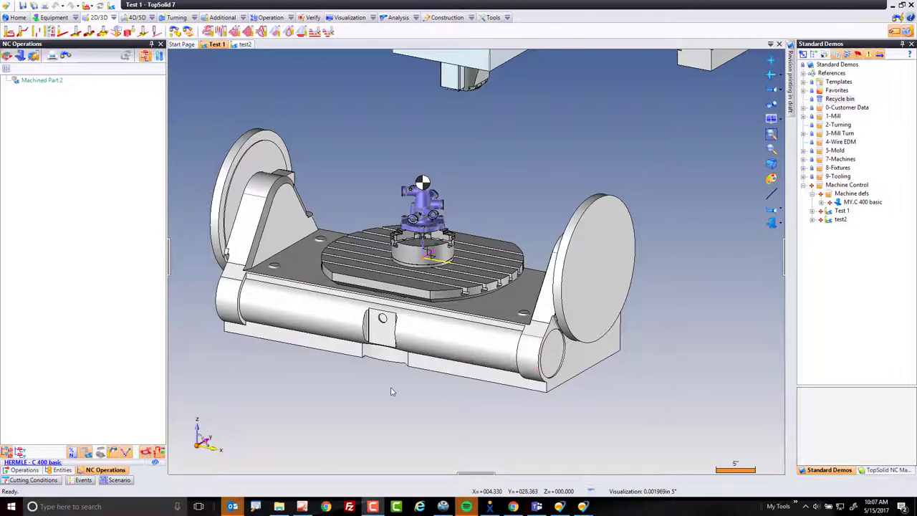
Step: Zoom in and back out on the HERMLE C 400 basic machine and part in the 3D view
{"action": "scroll", "coordinate": [428, 238], "scroll_direction": "up", "scroll_amount": 5}
{"action": "scroll", "coordinate": [411, 222], "scroll_direction": "down", "scroll_amount": 6}
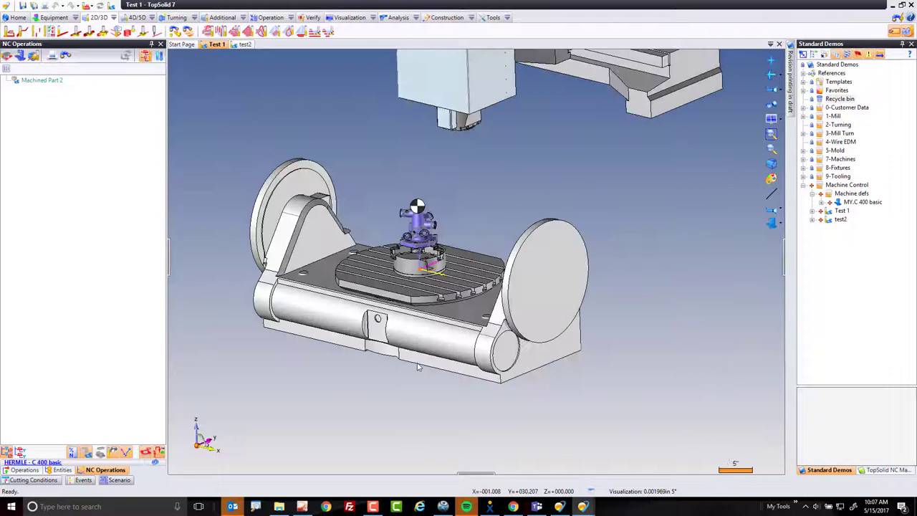
{"action": "left_click", "coordinate": [53, 17]}
{"action": "left_click", "coordinate": [21, 32]}
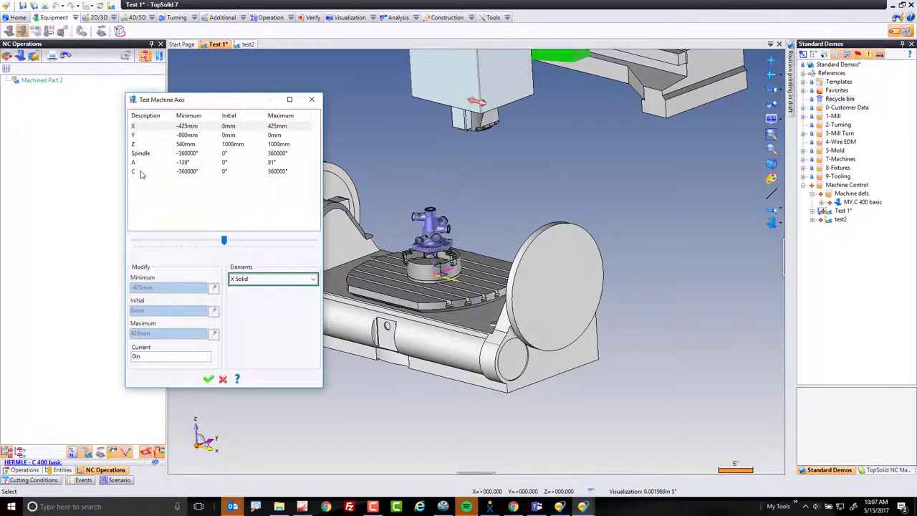
{"action": "left_click", "coordinate": [133, 162]}
{"action": "left_click_drag", "start_coordinate": [243, 242], "coordinate": [324, 231]}
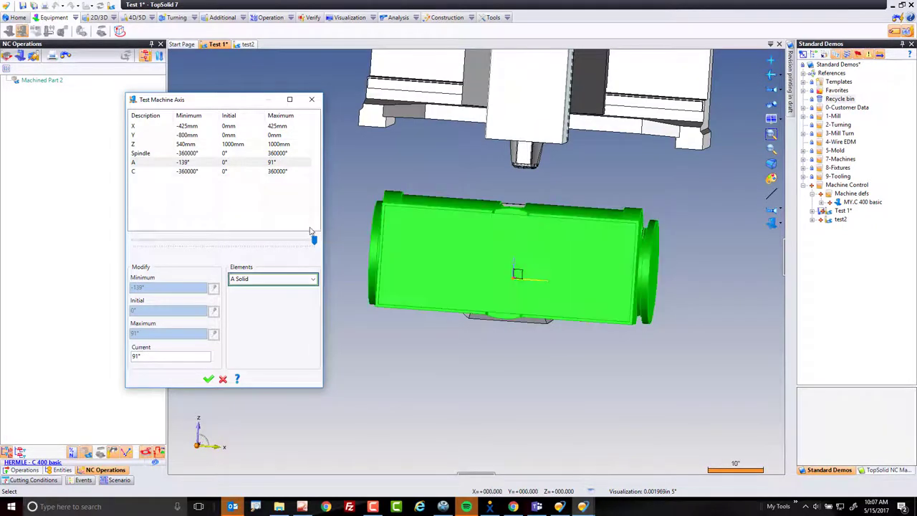
{"action": "left_click_drag", "start_coordinate": [314, 241], "coordinate": [238, 242]}
{"action": "left_click", "coordinate": [223, 379]}
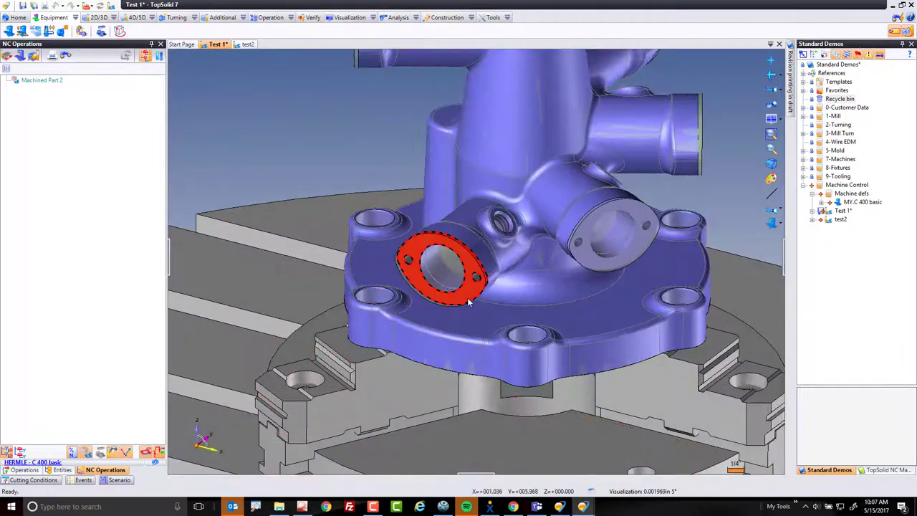
Step: Start an End Milling operation on the round boss face with the 0.5-inch extended slot mill
{"action": "right_click", "coordinate": [469, 301]}
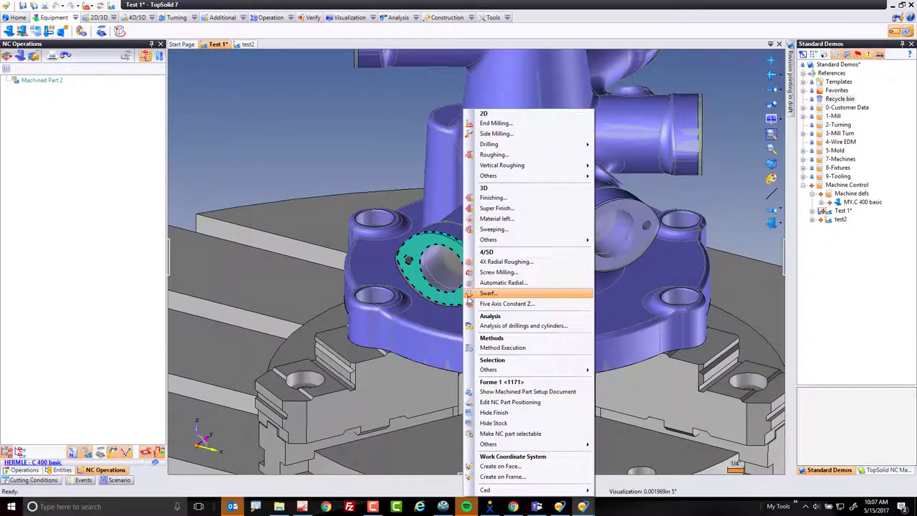
{"action": "left_click", "coordinate": [495, 124]}
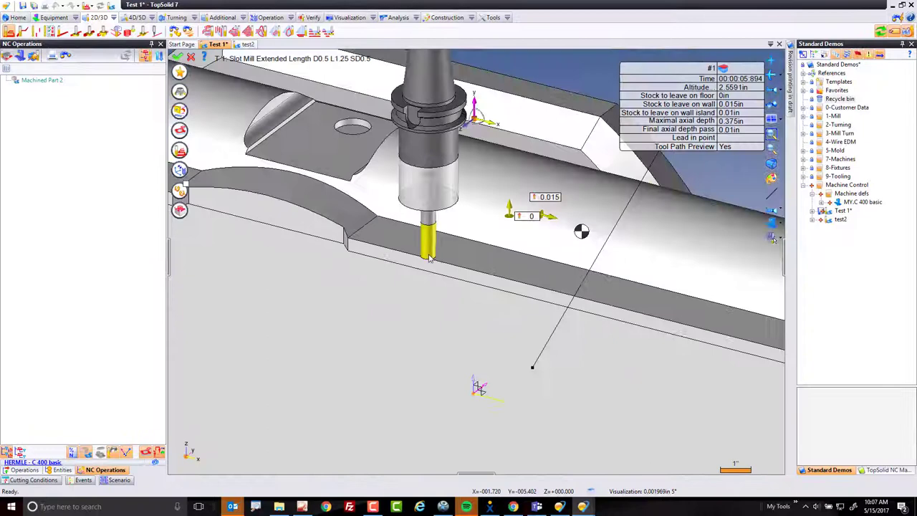
{"action": "scroll", "coordinate": [430, 259], "scroll_direction": "down", "scroll_amount": 3}
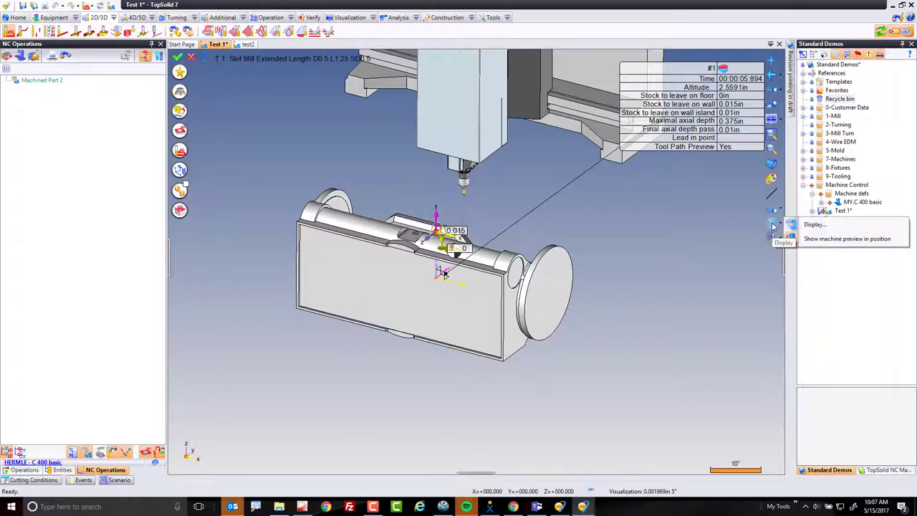
Step: Preview the machine in position and validate the operation with the A -90°, C 180° solution
{"action": "left_click", "coordinate": [774, 240]}
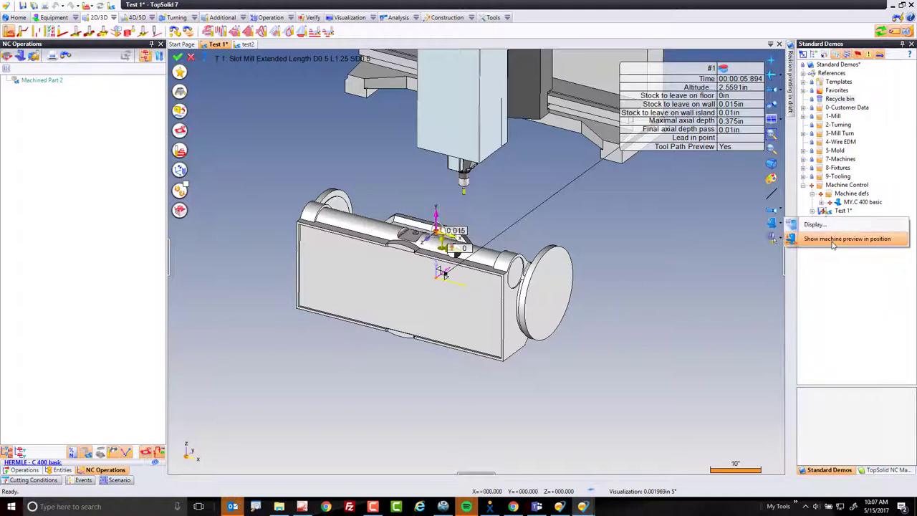
{"action": "left_click", "coordinate": [614, 253]}
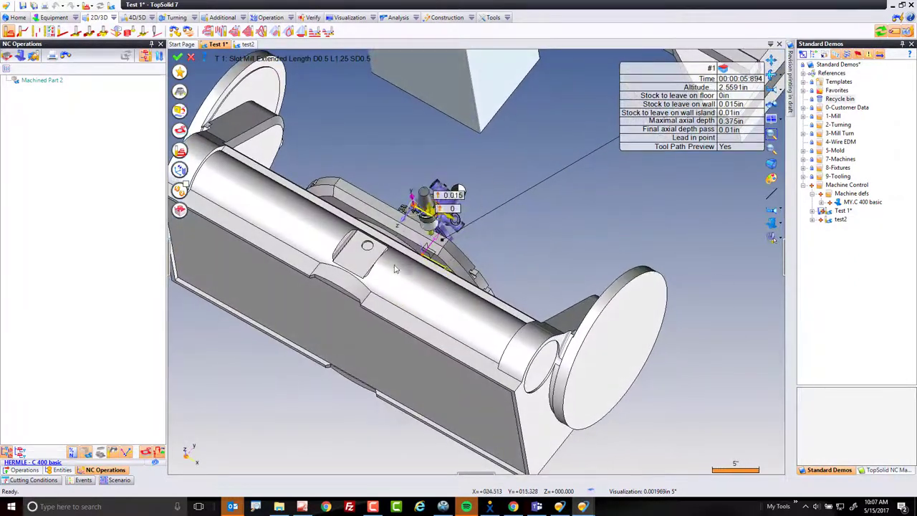
{"action": "left_click", "coordinate": [181, 169]}
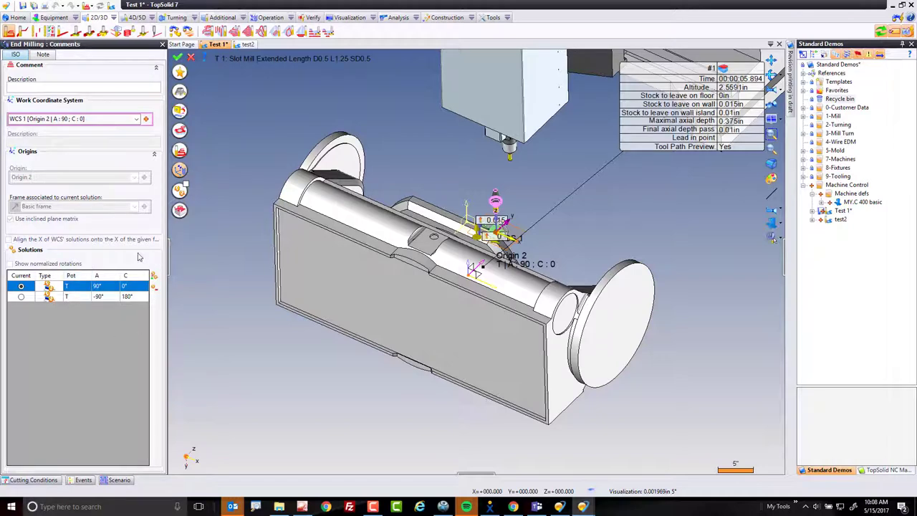
{"action": "left_click", "coordinate": [22, 297]}
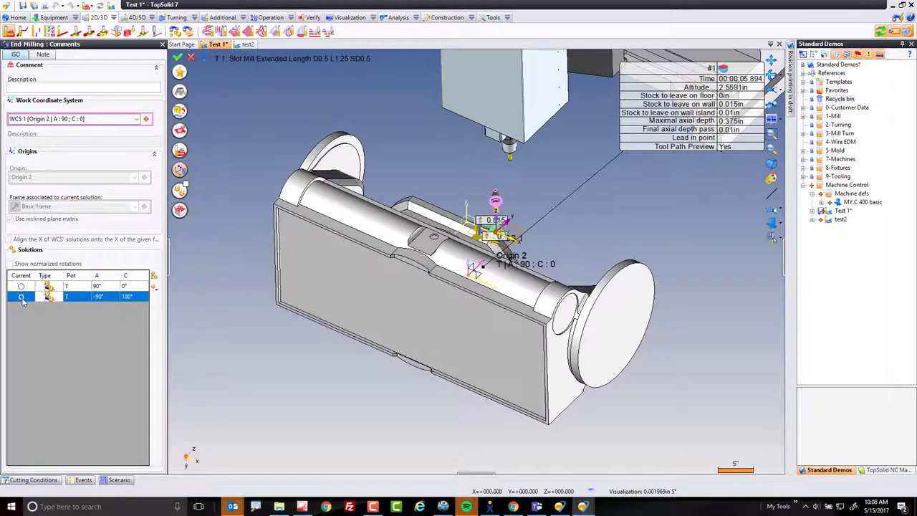
{"action": "left_click", "coordinate": [22, 297]}
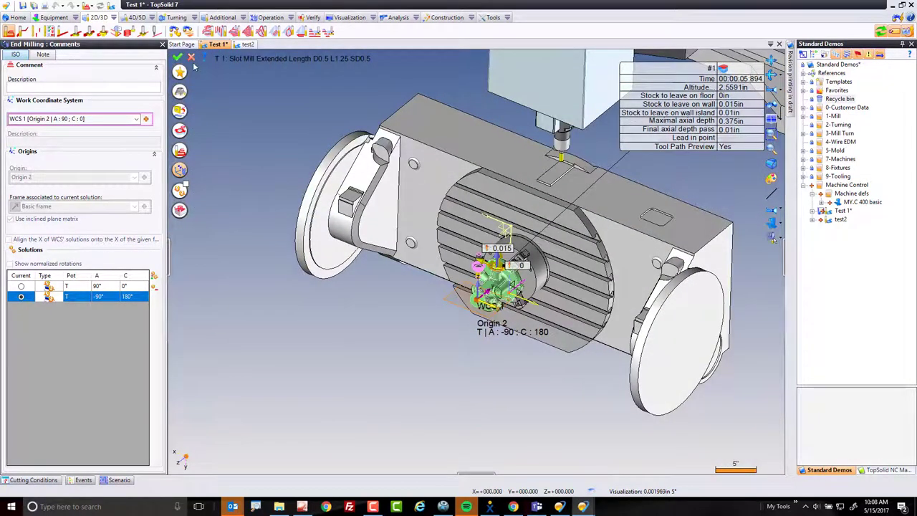
{"action": "left_click", "coordinate": [190, 57]}
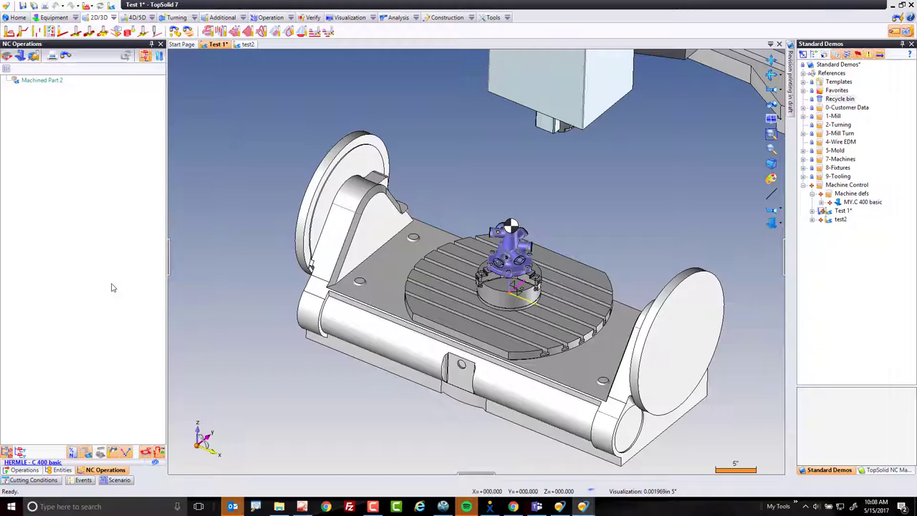
Step: Open the stroke editor for the machine's A axis from the entity tree
{"action": "left_click", "coordinate": [62, 470]}
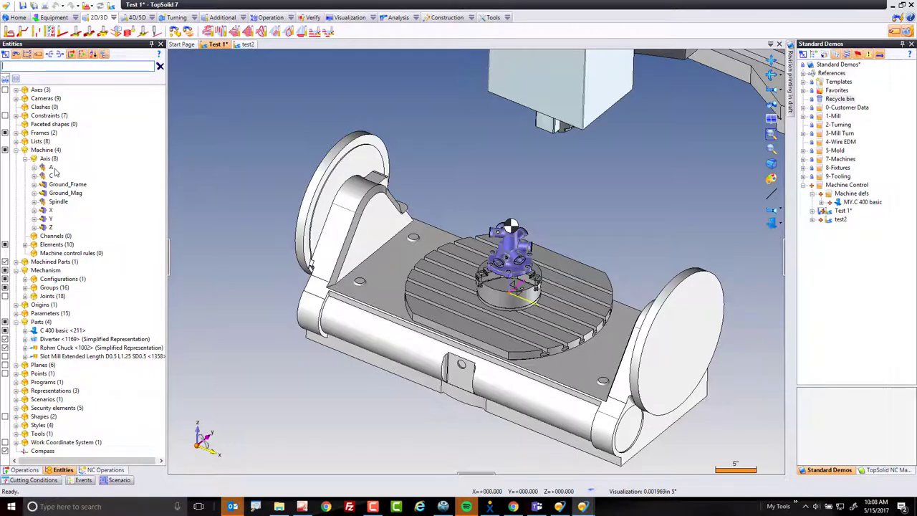
{"action": "left_click", "coordinate": [52, 168]}
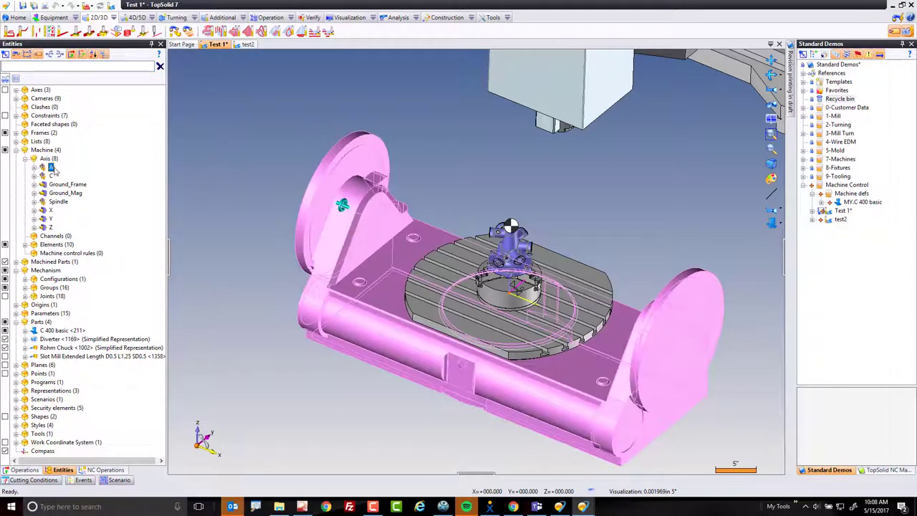
{"action": "right_click", "coordinate": [52, 169]}
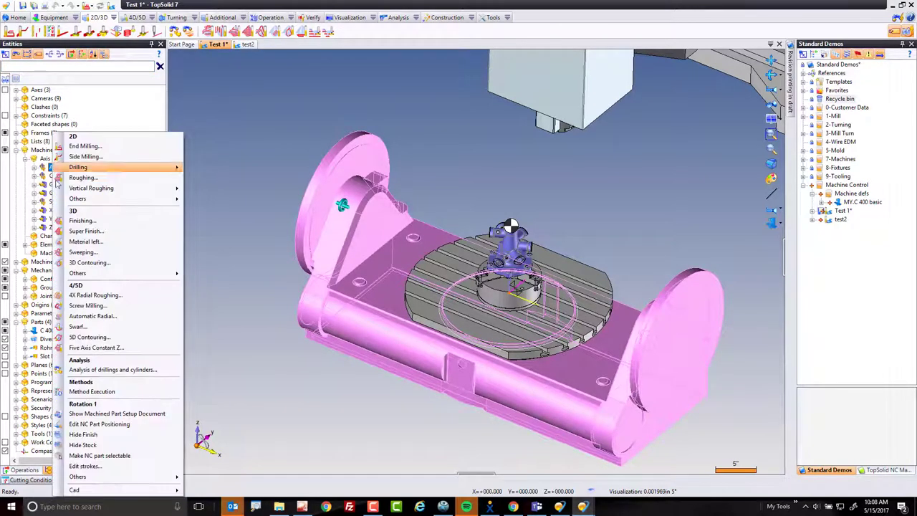
{"action": "left_click", "coordinate": [85, 465]}
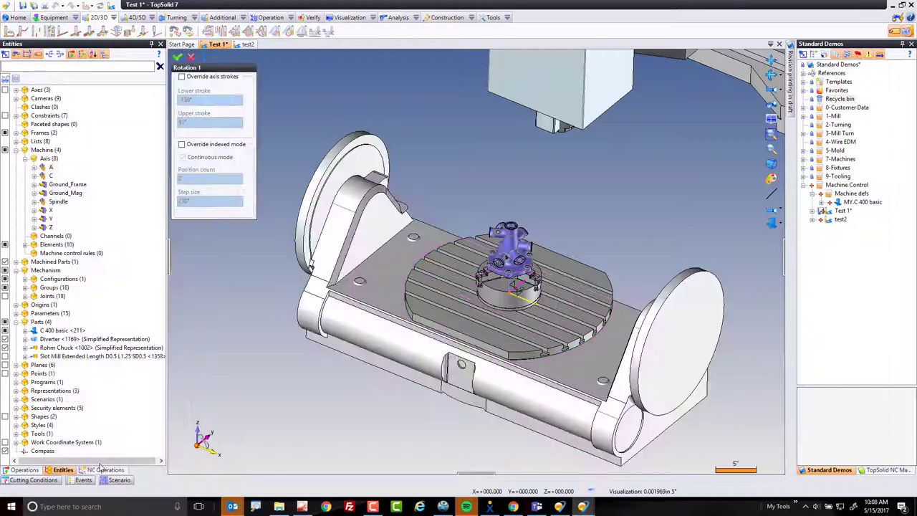
Step: Override the A axis strokes with lower stroke -139° and upper stroke 0°
{"action": "left_click", "coordinate": [182, 77]}
{"action": "left_click", "coordinate": [201, 100]}
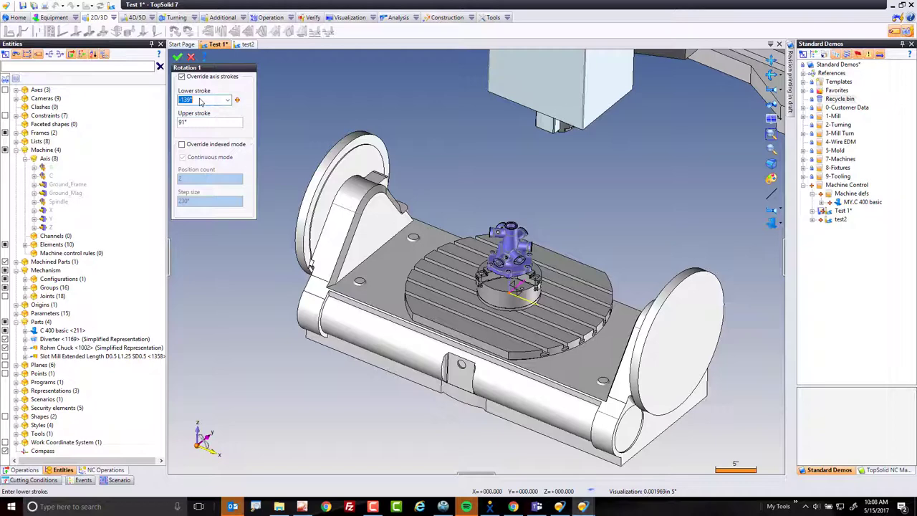
{"action": "left_click", "coordinate": [192, 123]}
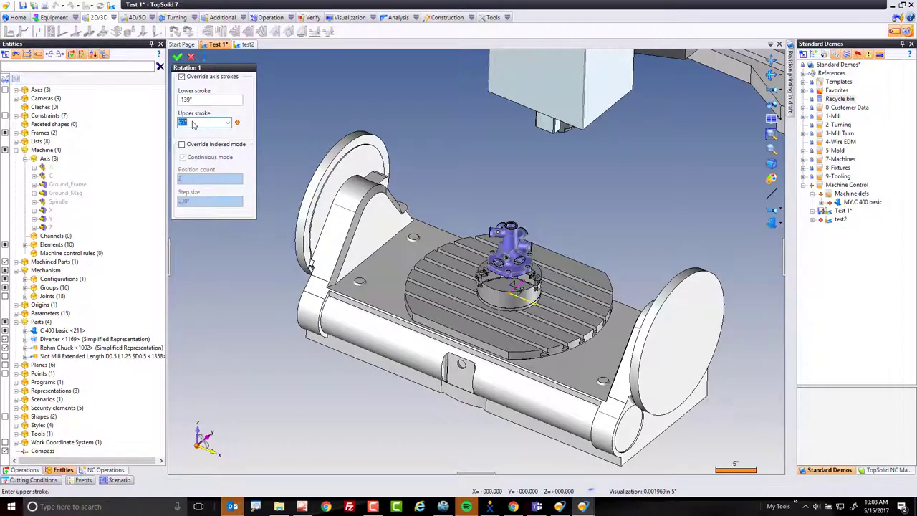
{"action": "type", "text": "0"}
{"action": "left_click", "coordinate": [176, 56]}
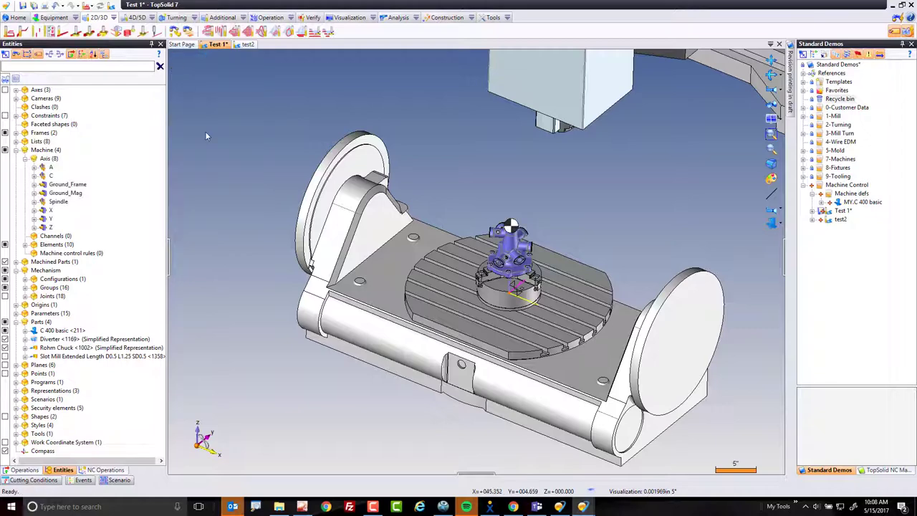
Step: Start a trial milling operation on the part face and check its WCS solutions
{"action": "scroll", "coordinate": [487, 287], "scroll_direction": "up", "scroll_amount": 5}
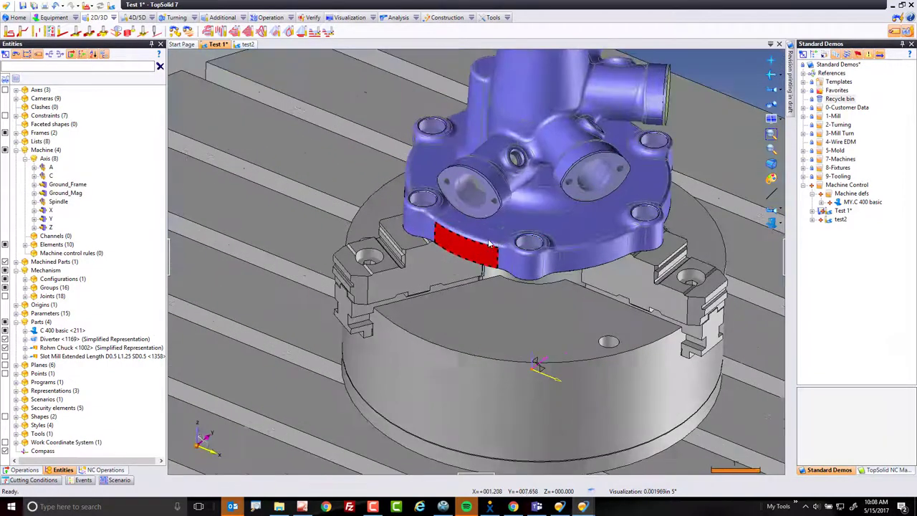
{"action": "right_click", "coordinate": [488, 215]}
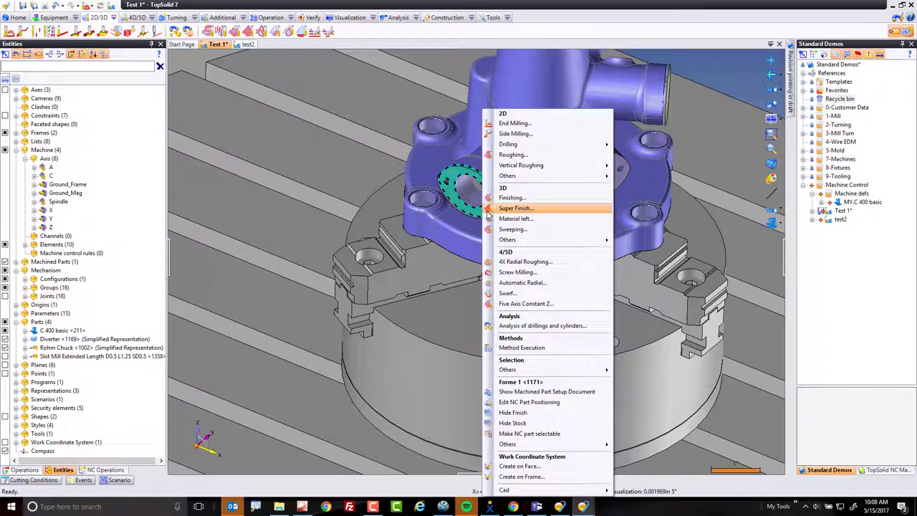
{"action": "left_click", "coordinate": [515, 134]}
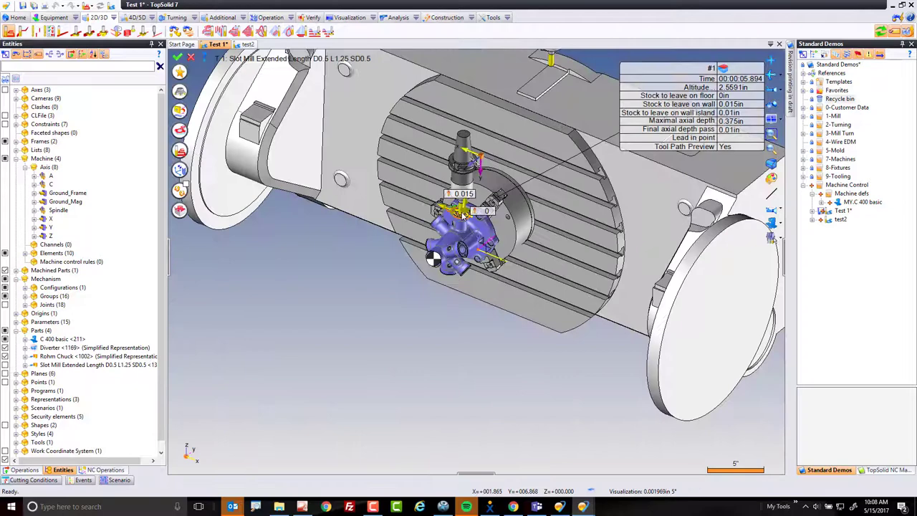
{"action": "left_click", "coordinate": [180, 169]}
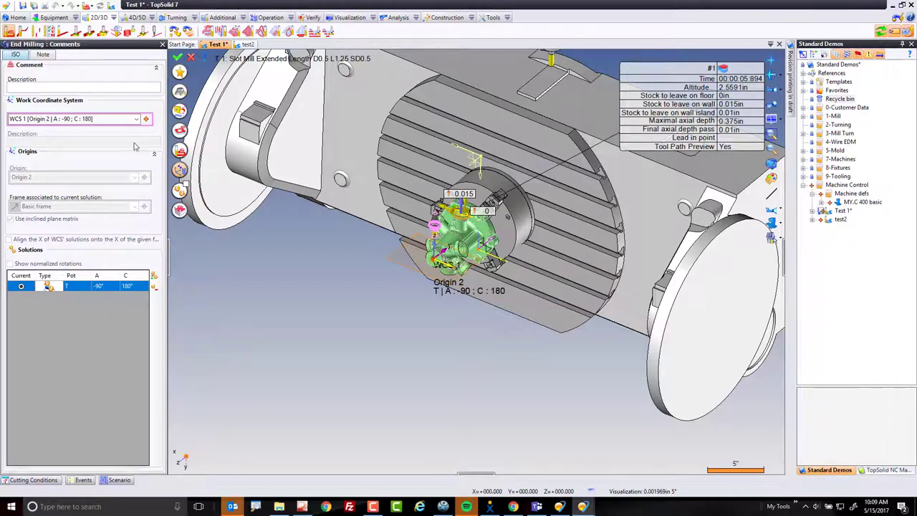
Step: Close the trial operation, switch to test2 and open the MY.C 400 basic machine definition
{"action": "left_click", "coordinate": [191, 56]}
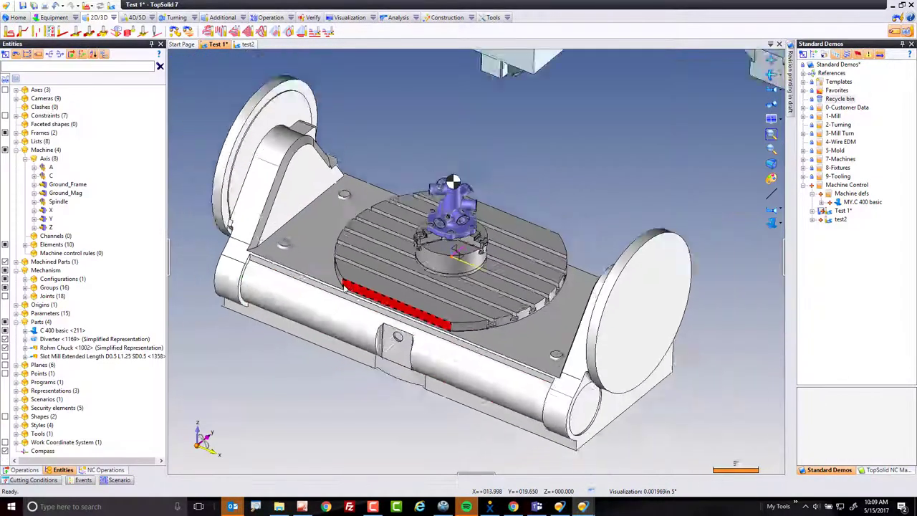
{"action": "left_click", "coordinate": [247, 43]}
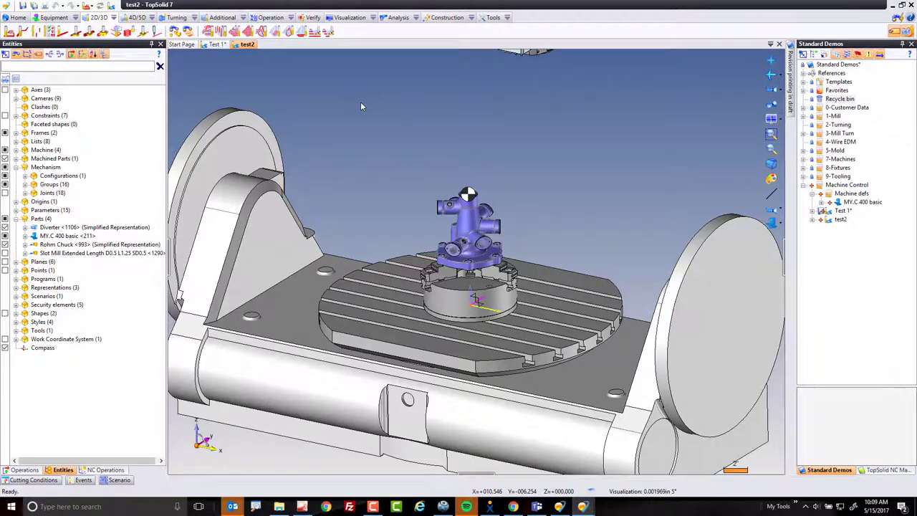
{"action": "double_click", "coordinate": [861, 202]}
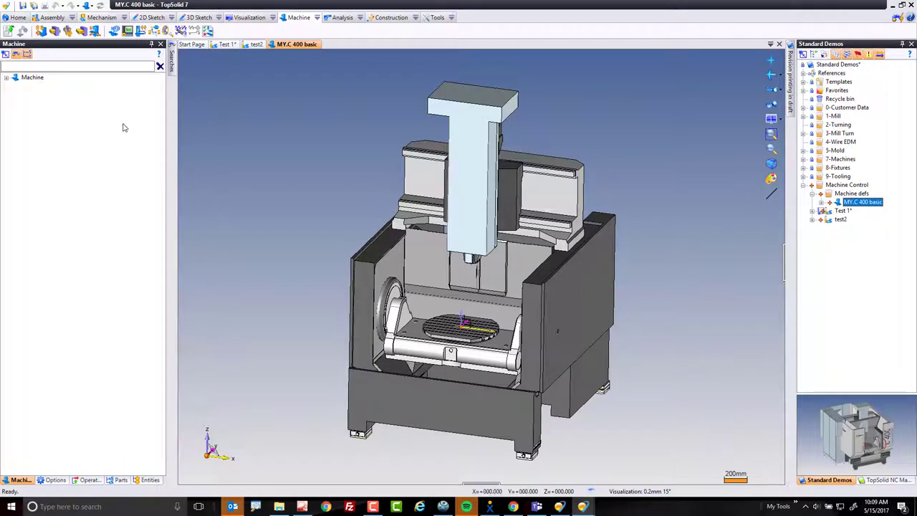
Step: Under Machine > Axis, set Rotation 1 (A) preferred working range to min -139° and max 0°
{"action": "left_click", "coordinate": [5, 77]}
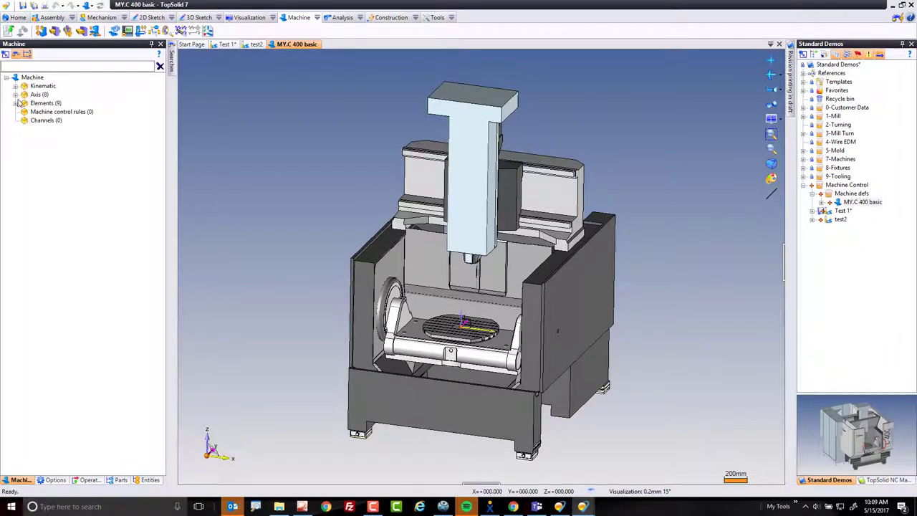
{"action": "left_click", "coordinate": [15, 95]}
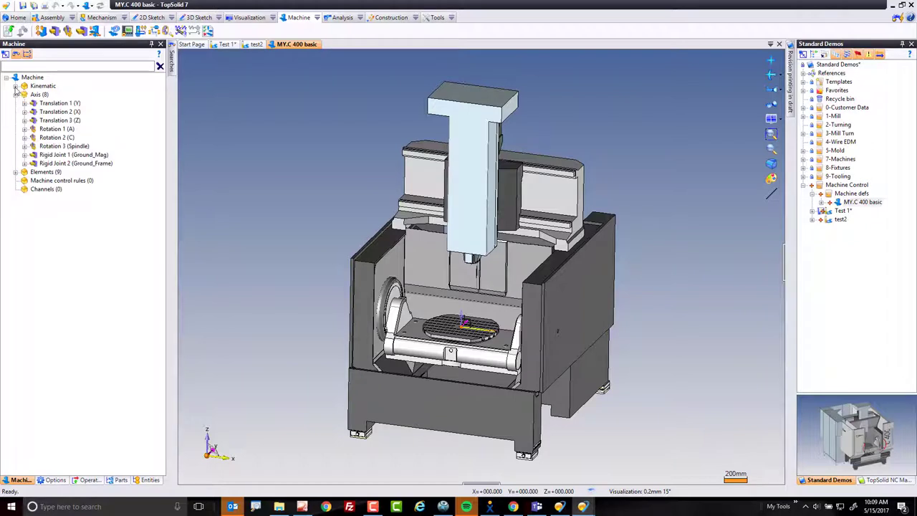
{"action": "left_click", "coordinate": [57, 131]}
{"action": "double_click", "coordinate": [57, 130]}
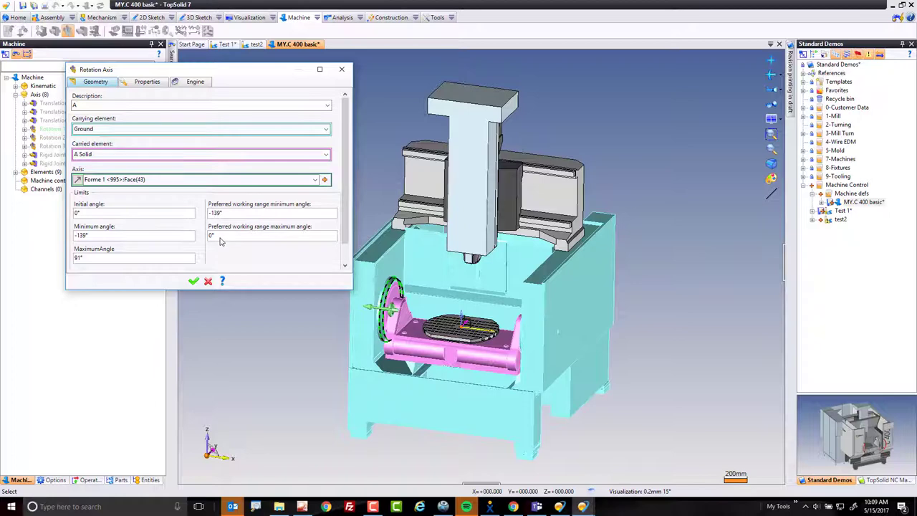
{"action": "left_click", "coordinate": [194, 281]}
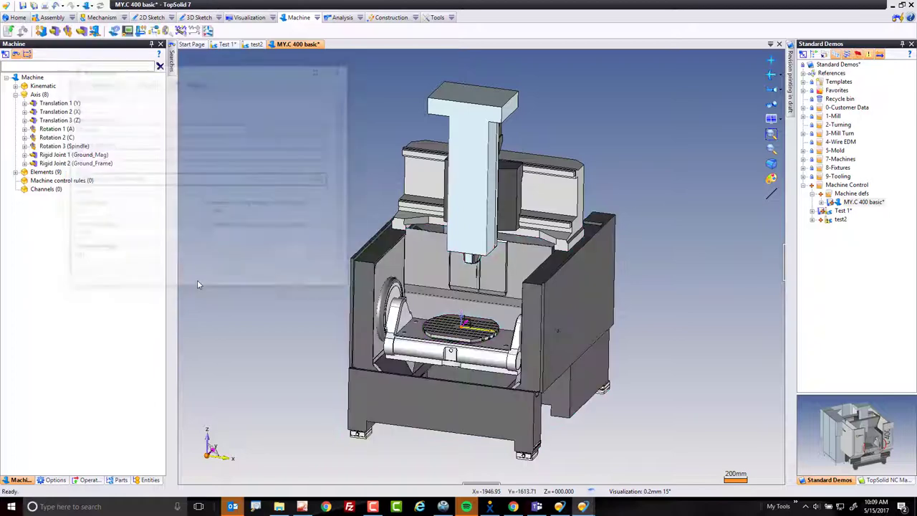
Step: Close and save the machine definition, then show test2's NC operations
{"action": "left_click", "coordinate": [299, 46]}
{"action": "left_click", "coordinate": [467, 268]}
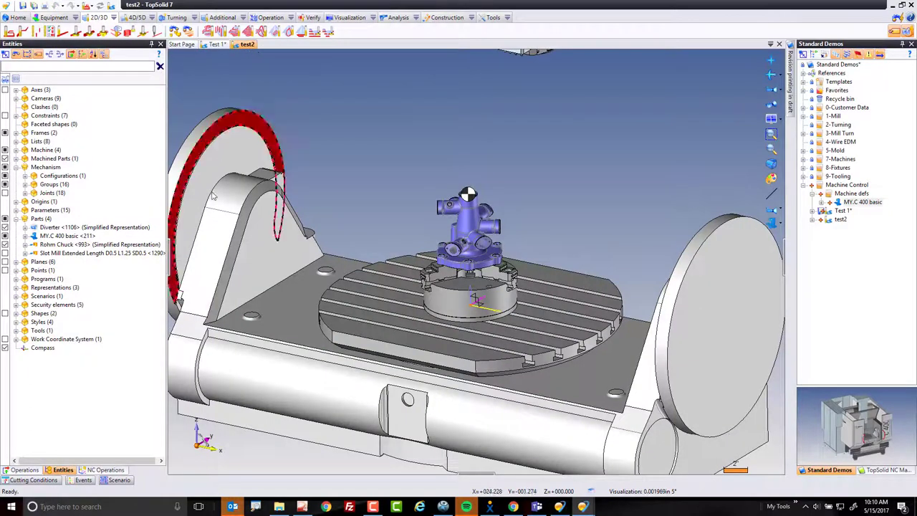
{"action": "left_click", "coordinate": [105, 469]}
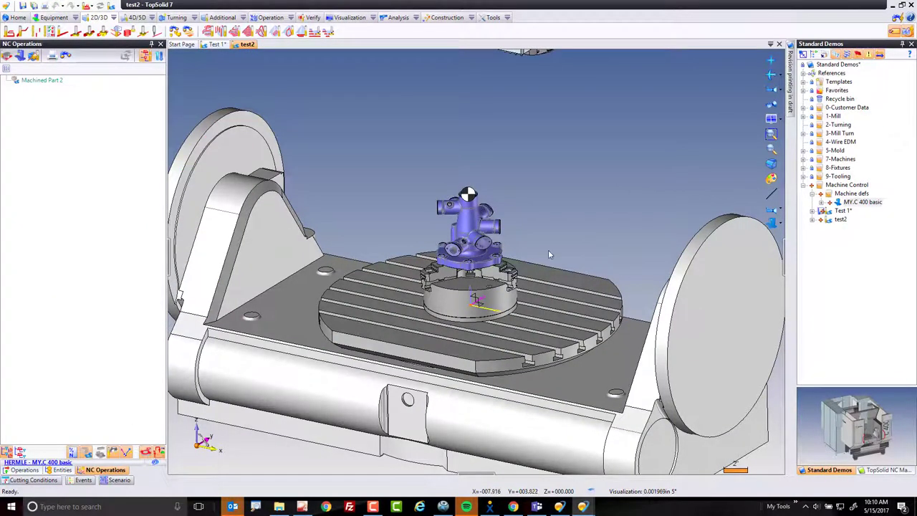
Step: Start an End Milling operation on the hole edge and display its WCS solutions
{"action": "scroll", "coordinate": [580, 203], "scroll_direction": "up", "scroll_amount": 2}
{"action": "scroll", "coordinate": [497, 167], "scroll_direction": "up", "scroll_amount": 5}
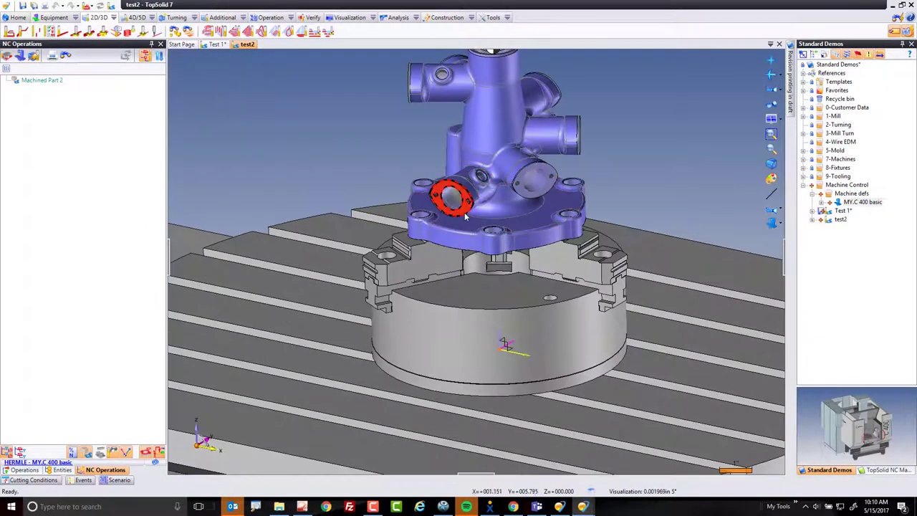
{"action": "right_click", "coordinate": [465, 217]}
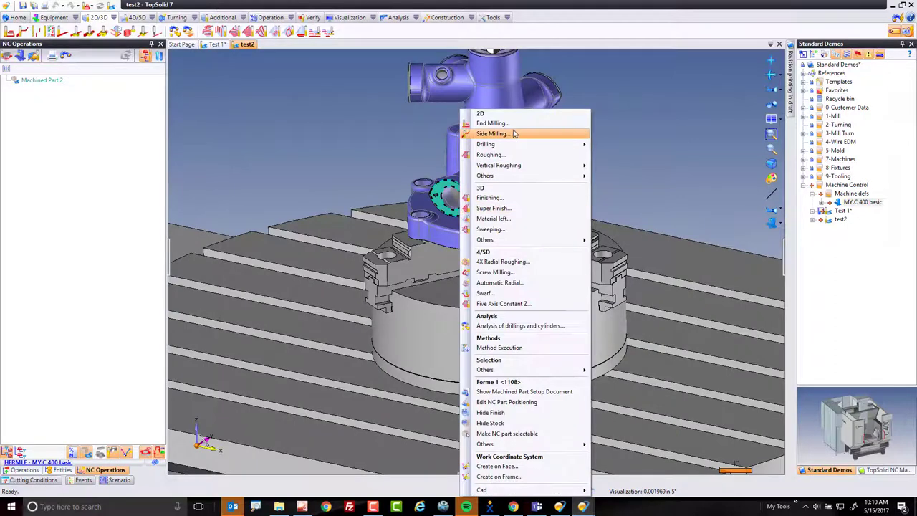
{"action": "left_click", "coordinate": [492, 123]}
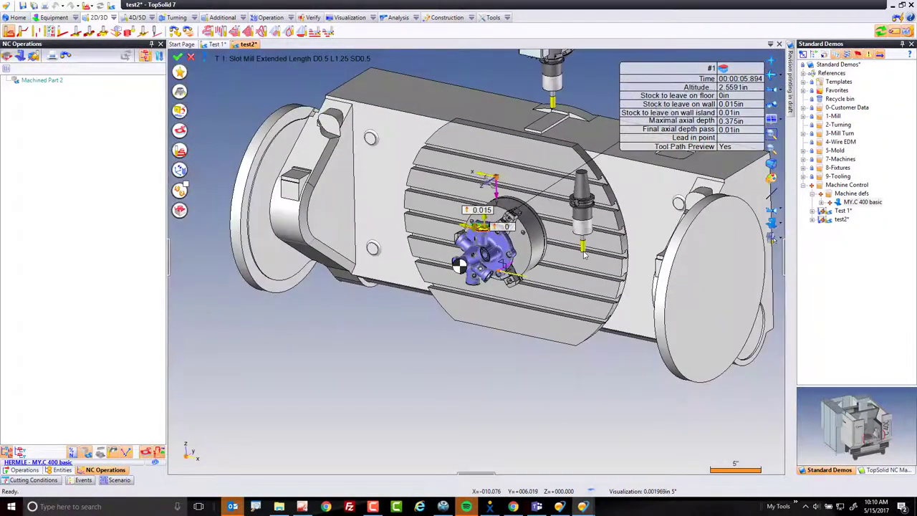
{"action": "left_click", "coordinate": [192, 169]}
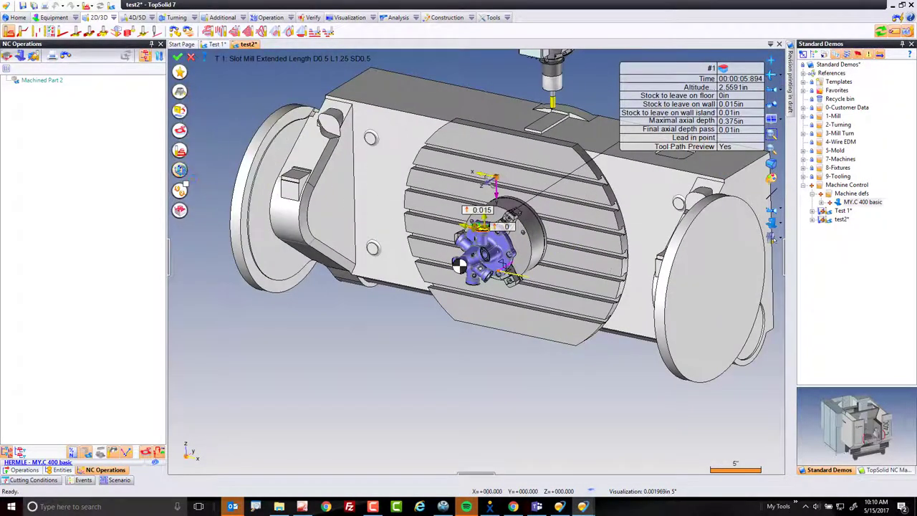